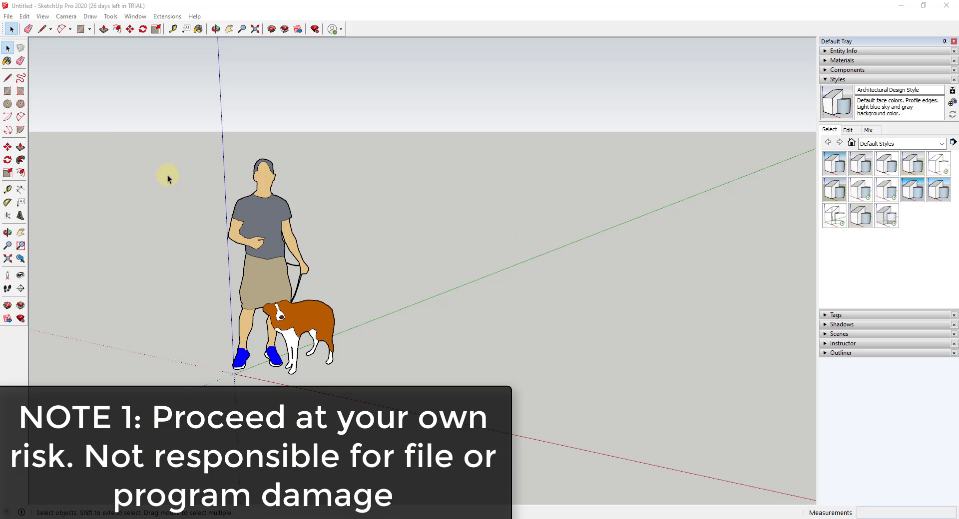
pyautogui.moveTo(199, 146); pyautogui.dragTo(402, 387)
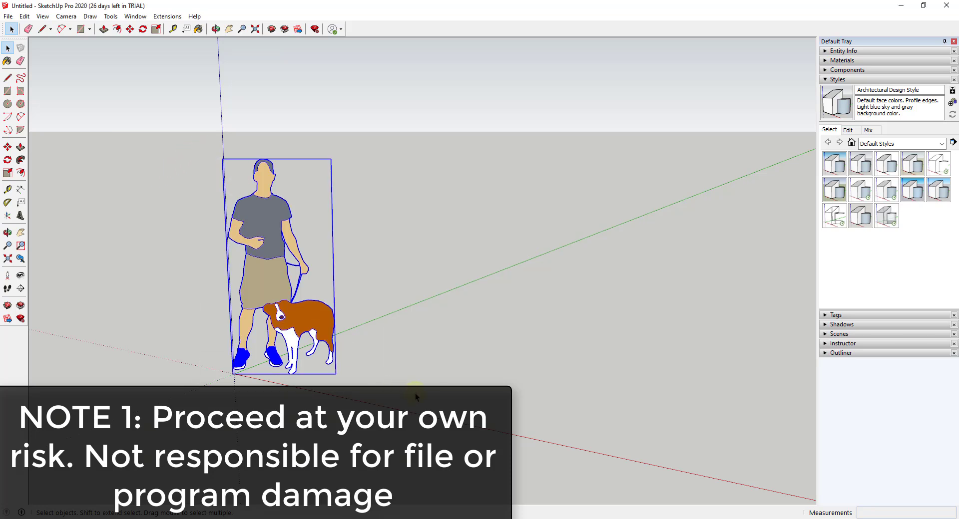
pyautogui.click(417, 391)
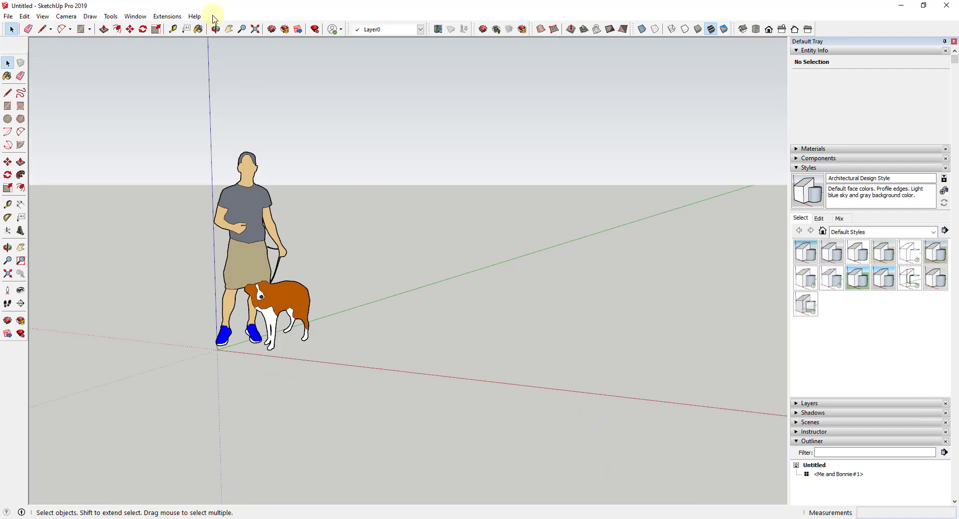
# Step: Look through the installed extensions in SketchUp 2019, including the Chris Fullmer Tools entries
pyautogui.click(167, 16)
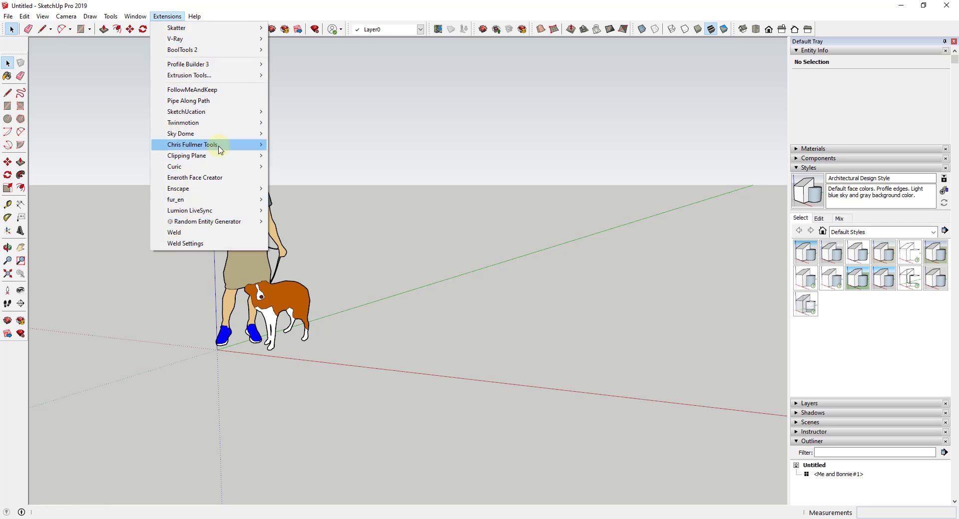
pyautogui.moveTo(216, 145)
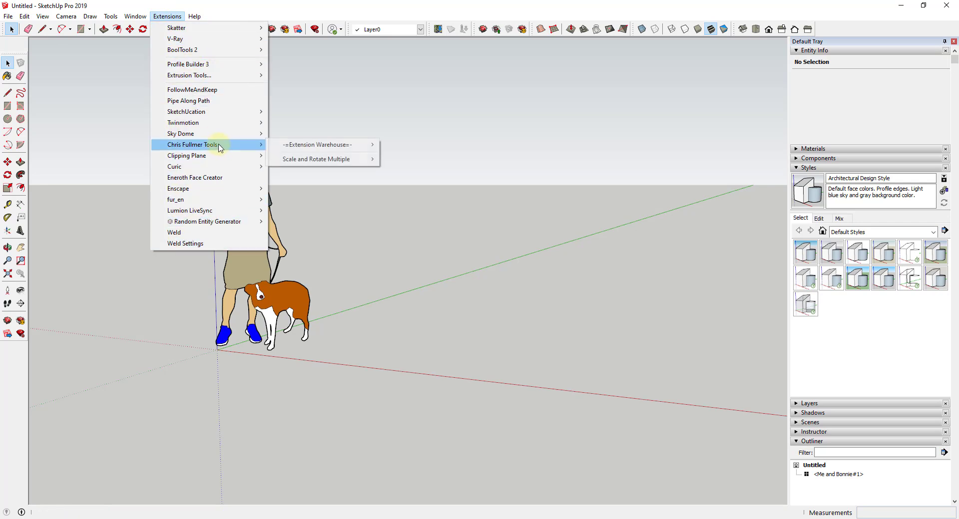
pyautogui.click(548, 229)
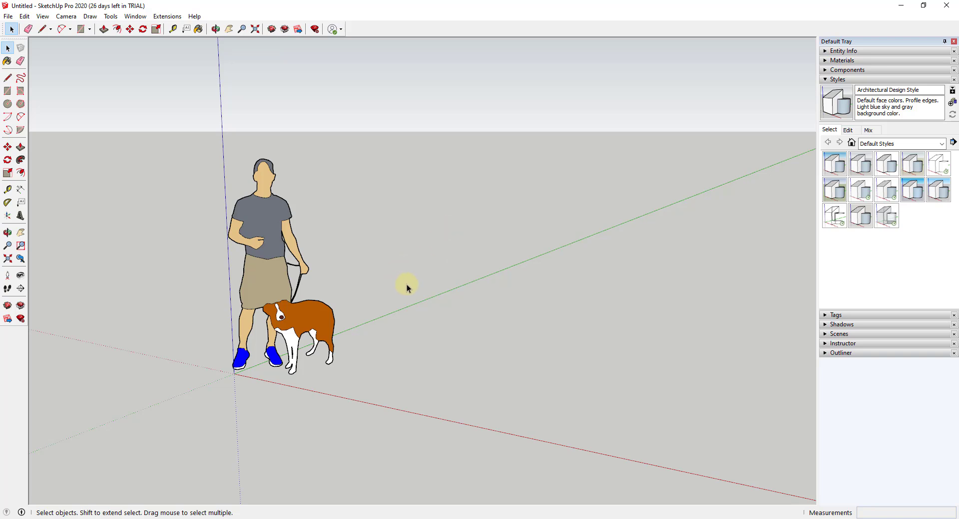
# Step: Switch to File Explorer, maximize the SketchUp 2020 folder window and show the folder's full path
pyautogui.click(261, 503)
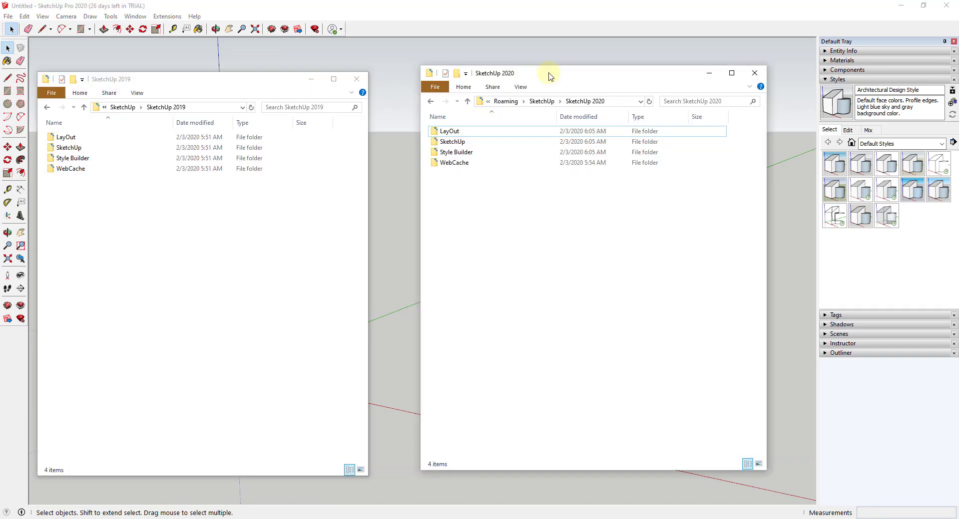
pyautogui.doubleClick(549, 76)
pyautogui.click(363, 31)
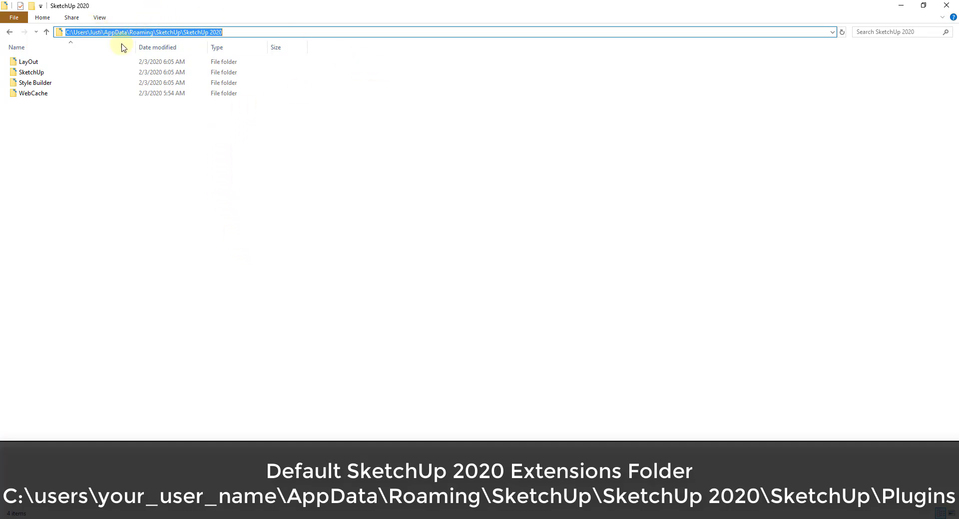
# Step: Turn the display of hidden items off and back on for the SketchUp 2020 folder, and check the setting
pyautogui.click(100, 20)
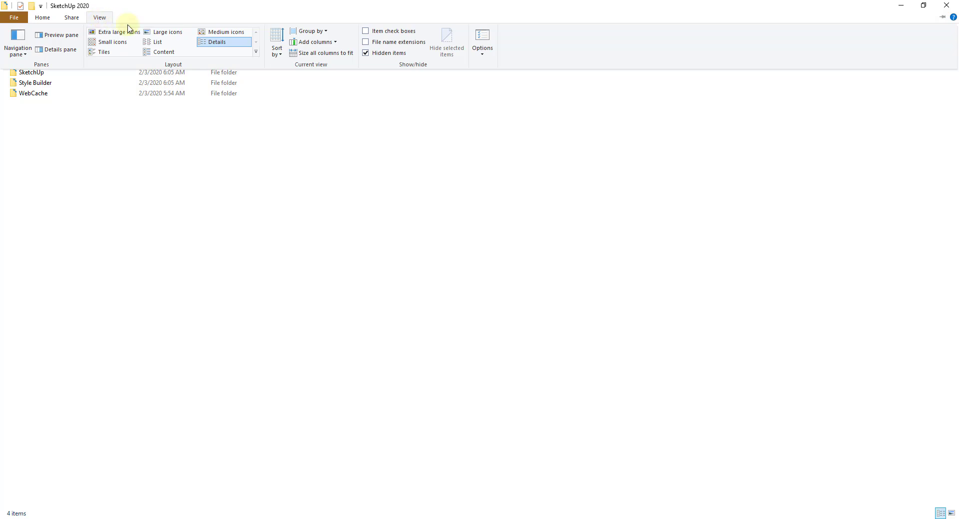
pyautogui.click(366, 54)
pyautogui.click(109, 19)
pyautogui.click(366, 53)
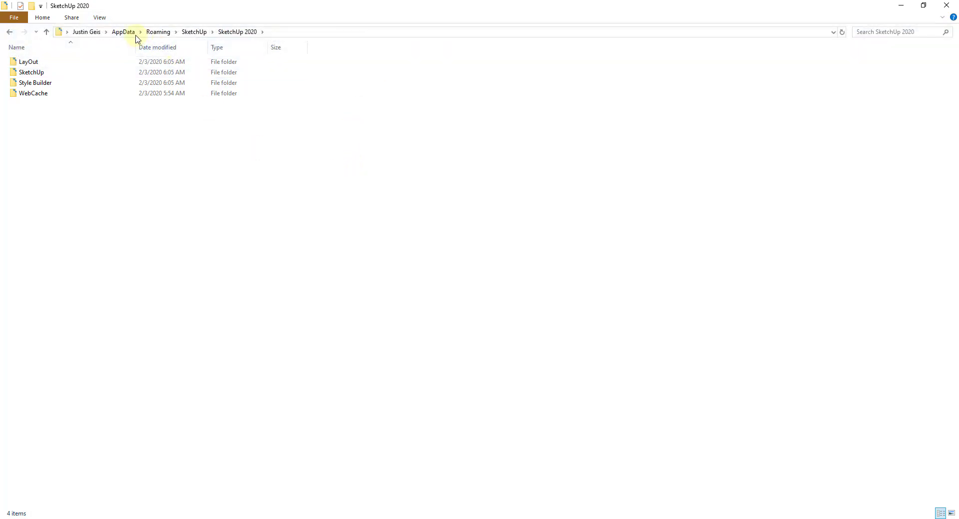
pyautogui.click(100, 18)
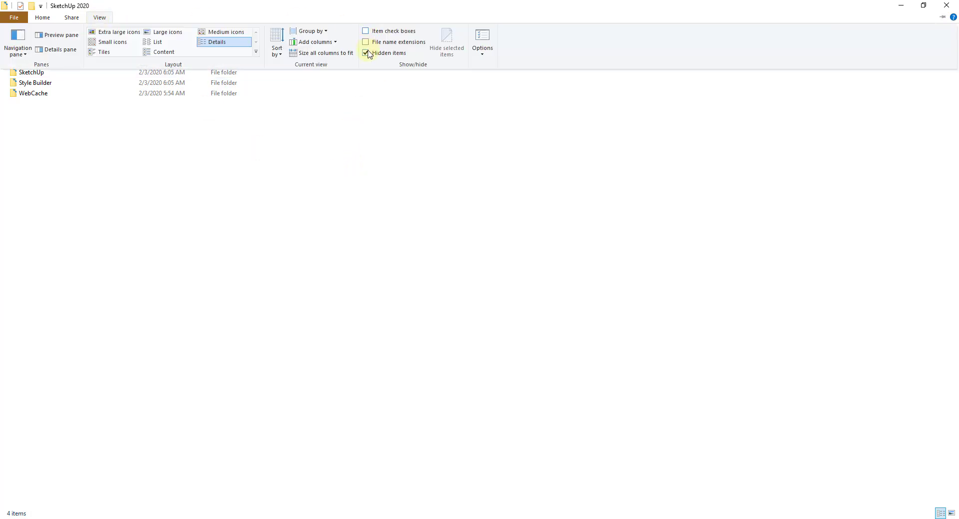
pyautogui.click(367, 144)
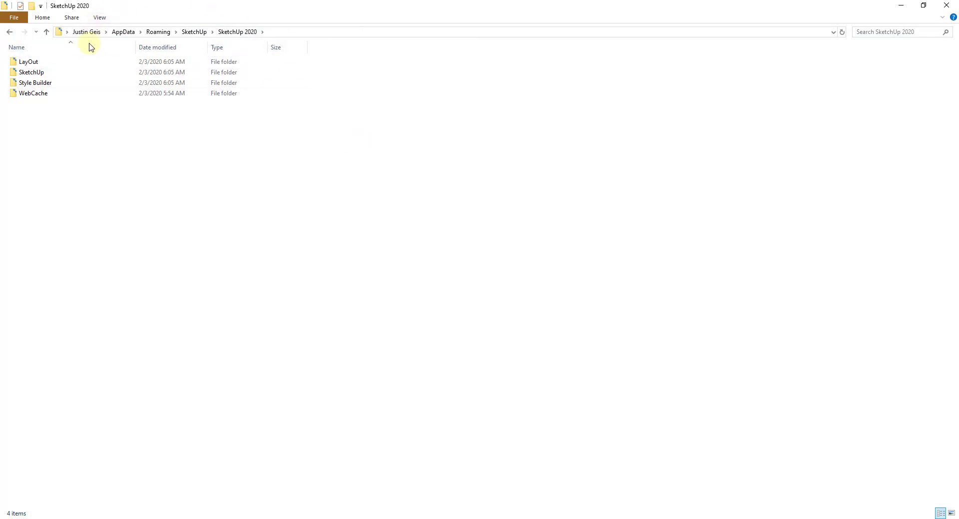
# Step: Review the SketchUp 2020 folder's full path and the version folders in its parent SketchUp folder, and return to SketchUp 2020
pyautogui.click(307, 31)
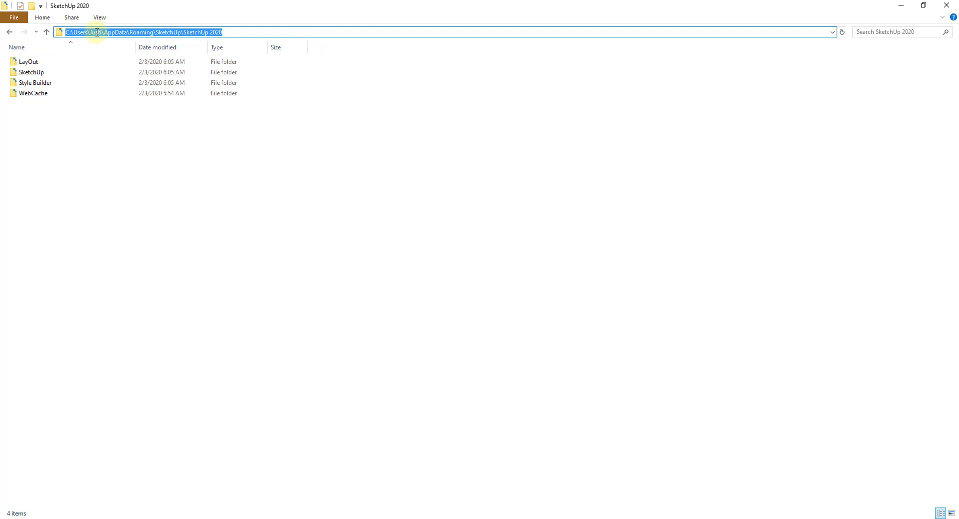
pyautogui.click(575, 100)
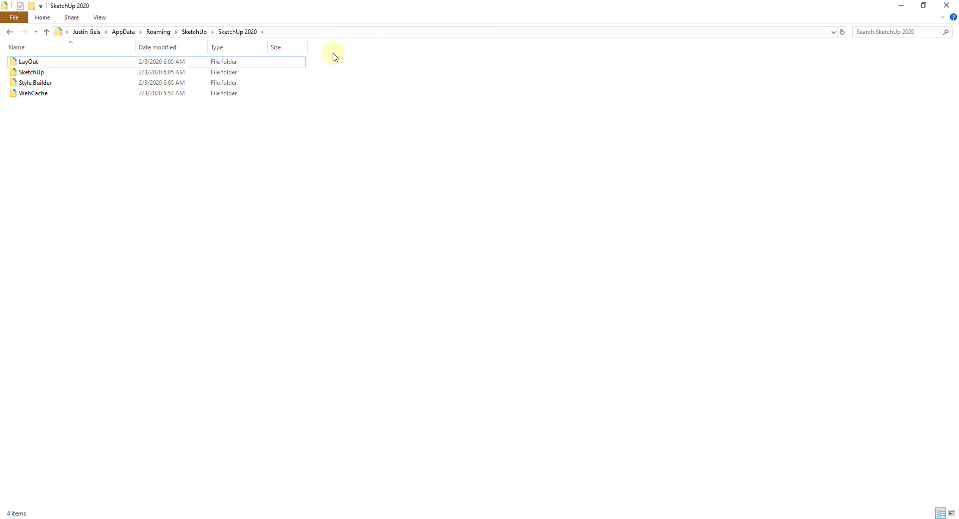
pyautogui.click(195, 32)
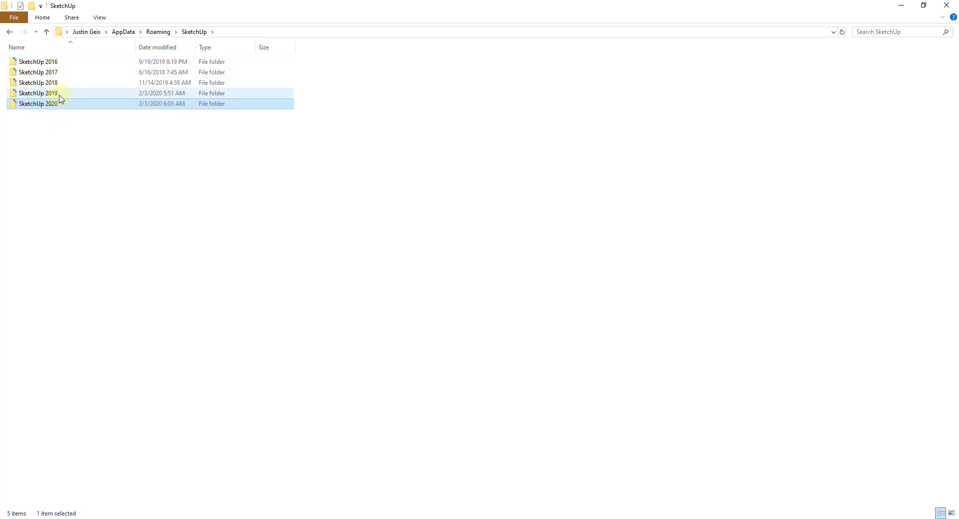
pyautogui.moveTo(59, 97)
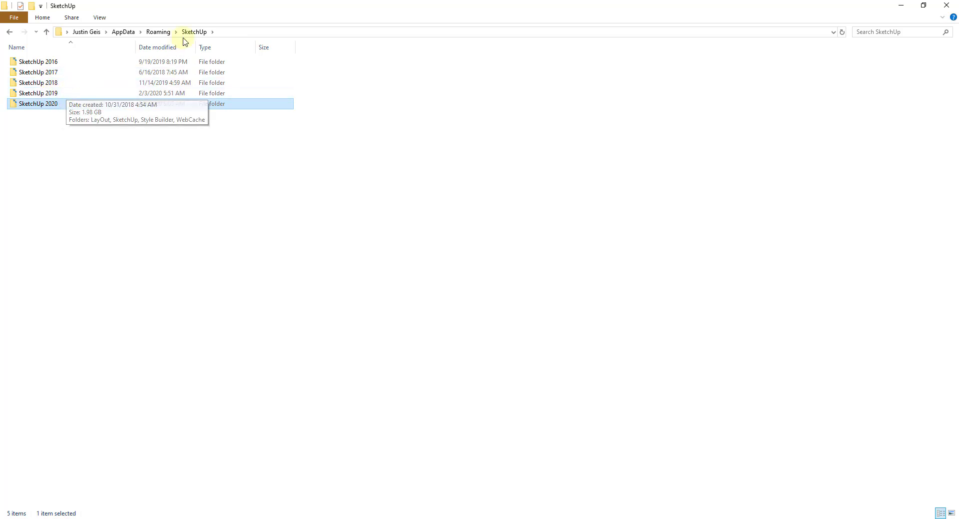
pyautogui.doubleClick(43, 105)
# Step: Arrange the SketchUp 2019 and SketchUp 2020 folder windows side by side, each filling half the screen
pyautogui.moveTo(281, 12); pyautogui.dragTo(616, 76)
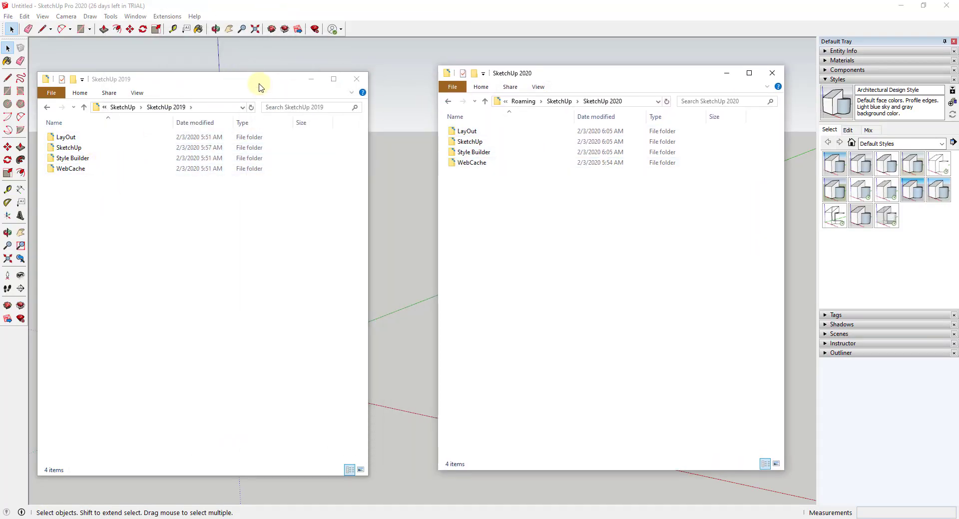
pyautogui.moveTo(259, 80); pyautogui.dragTo(0, 85)
pyautogui.click(654, 123)
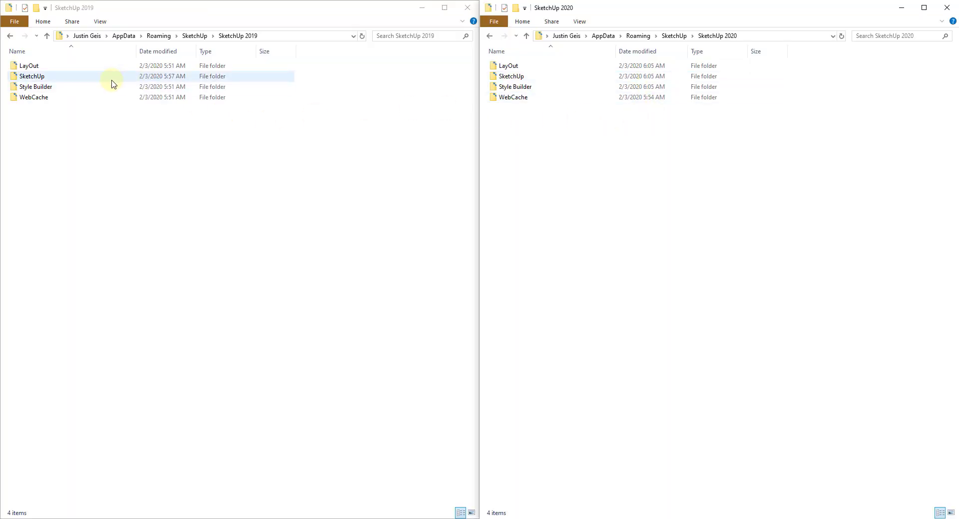
# Step: Open the SketchUp\Plugins subfolder in both the 2019 and 2020 folder windows, and close the running SketchUp 2020 program
pyautogui.doubleClick(37, 81)
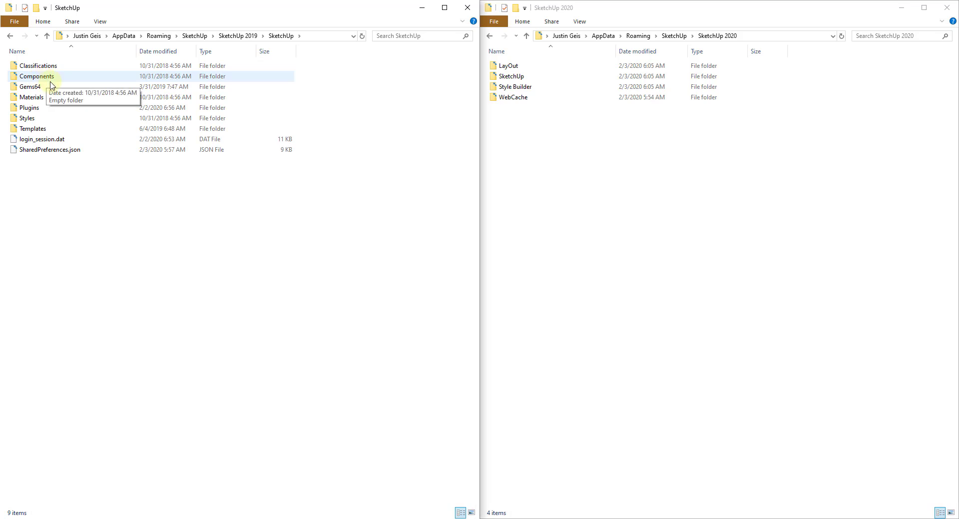
pyautogui.doubleClick(29, 108)
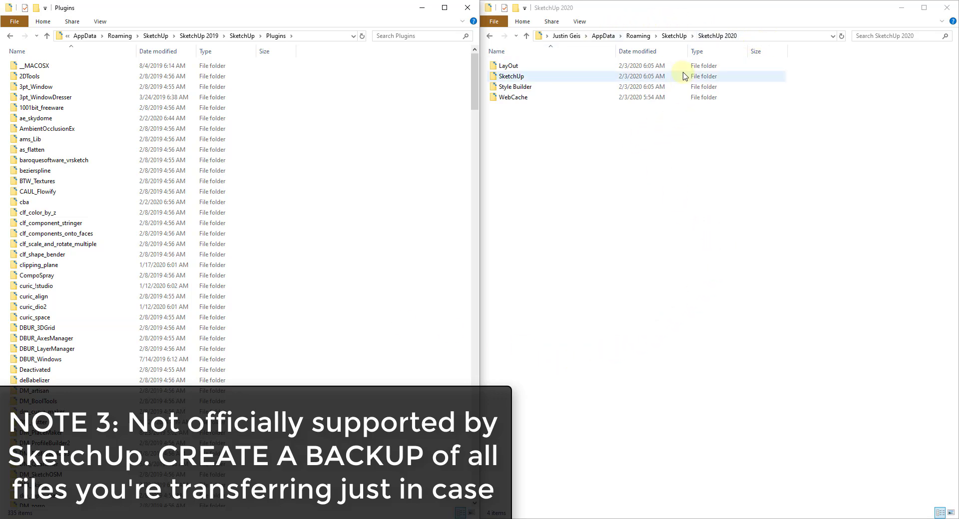
pyautogui.doubleClick(526, 77)
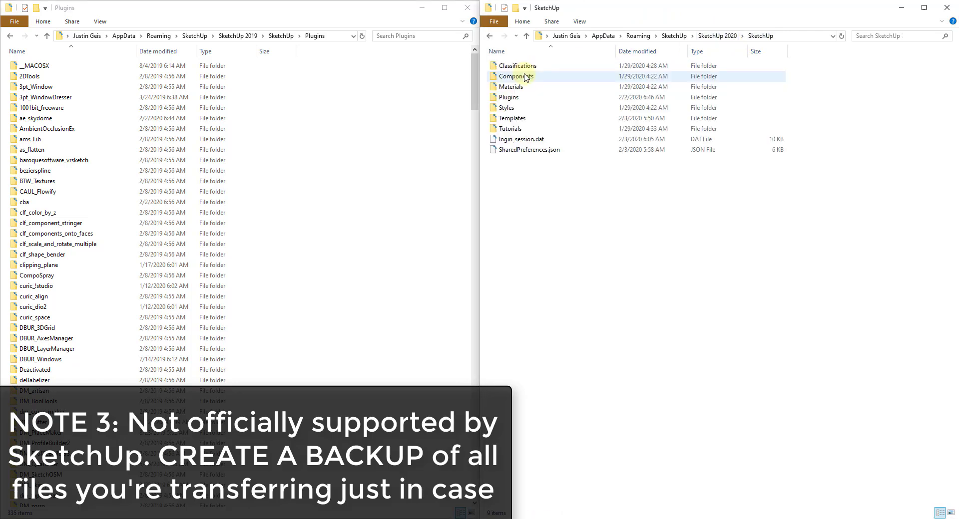
pyautogui.click(525, 102)
pyautogui.doubleClick(526, 97)
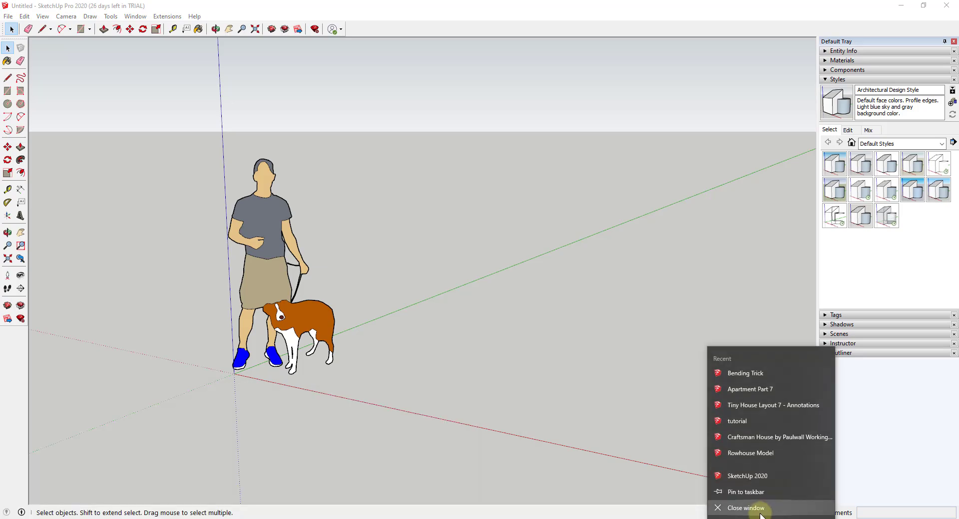
pyautogui.click(749, 507)
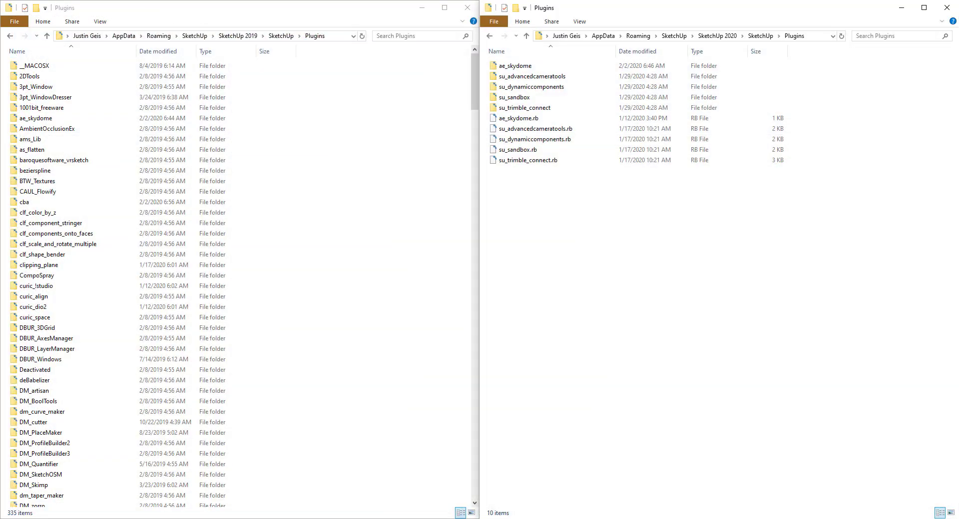
# Step: Copy all items from the SketchUp 2019 Plugins folder and paste them into the SketchUp 2020 Plugins folder
pyautogui.click(382, 248)
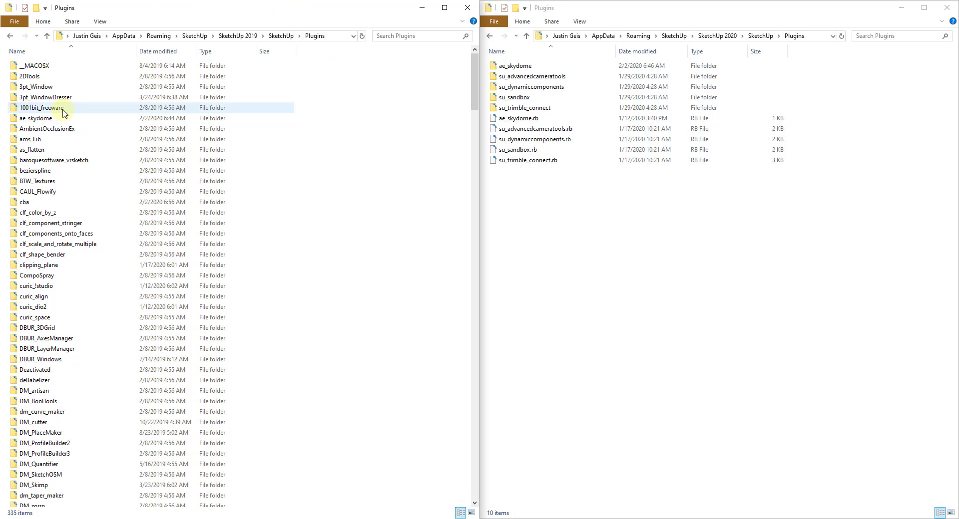
pyautogui.moveTo(63, 113)
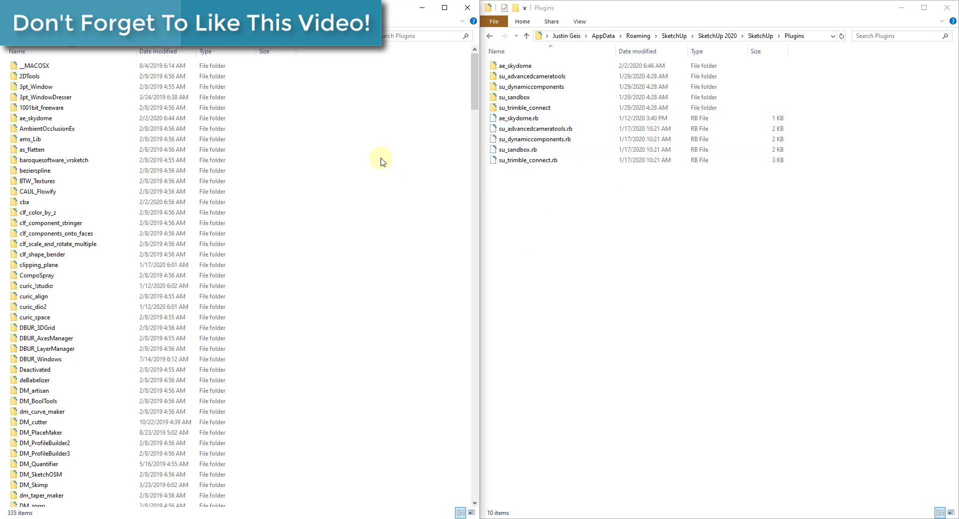
pyautogui.hotkey('ctrl', 'a')
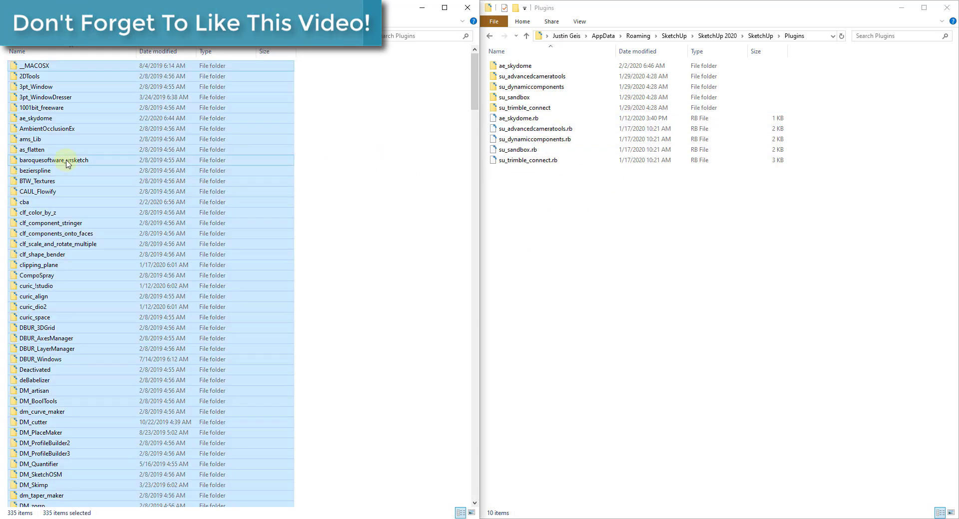
pyautogui.rightClick(242, 164)
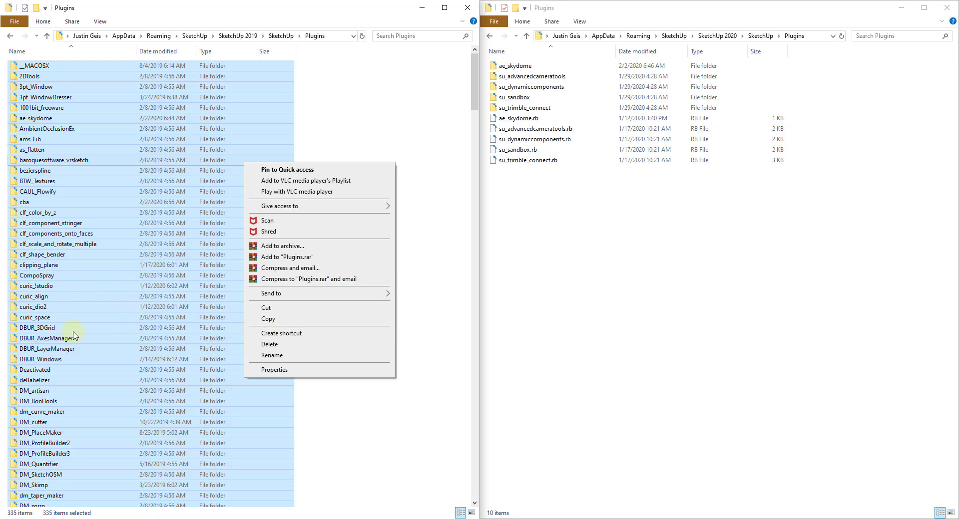
pyautogui.click(274, 320)
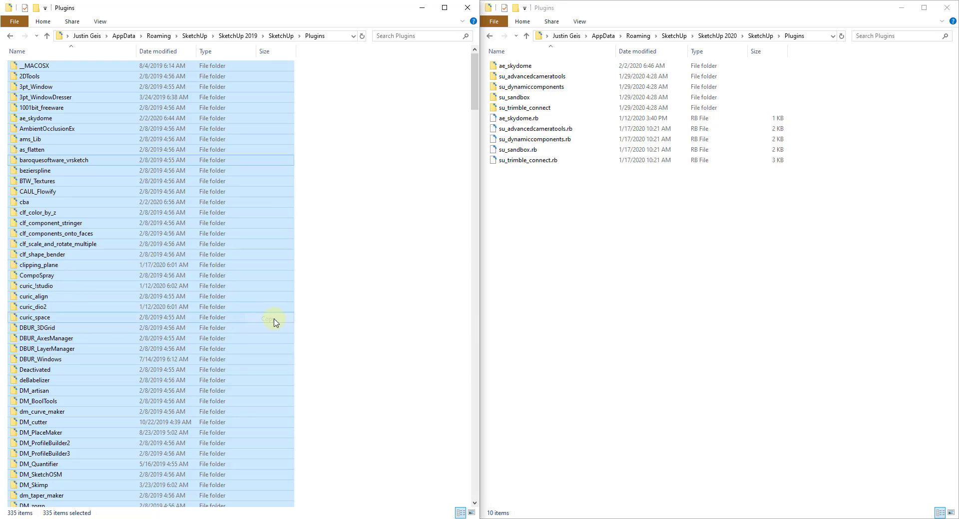
pyautogui.rightClick(600, 240)
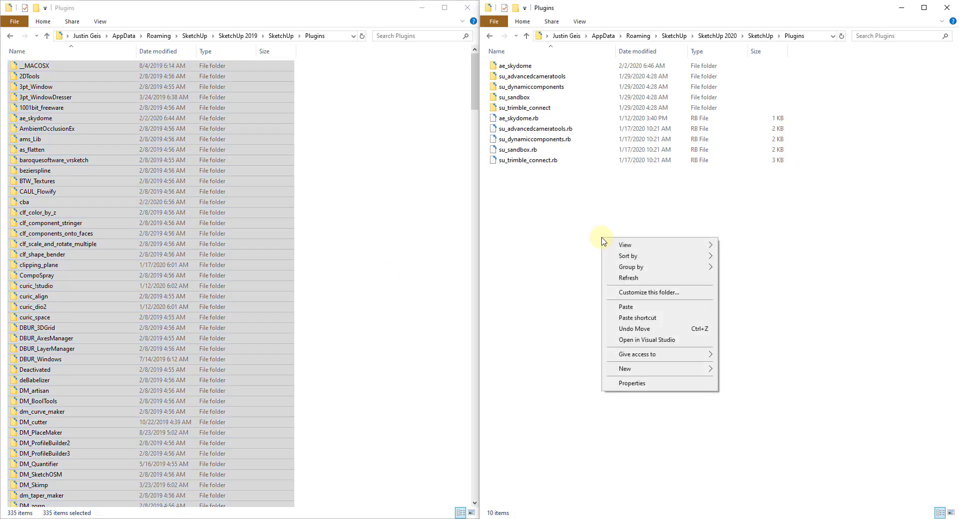
pyautogui.click(625, 306)
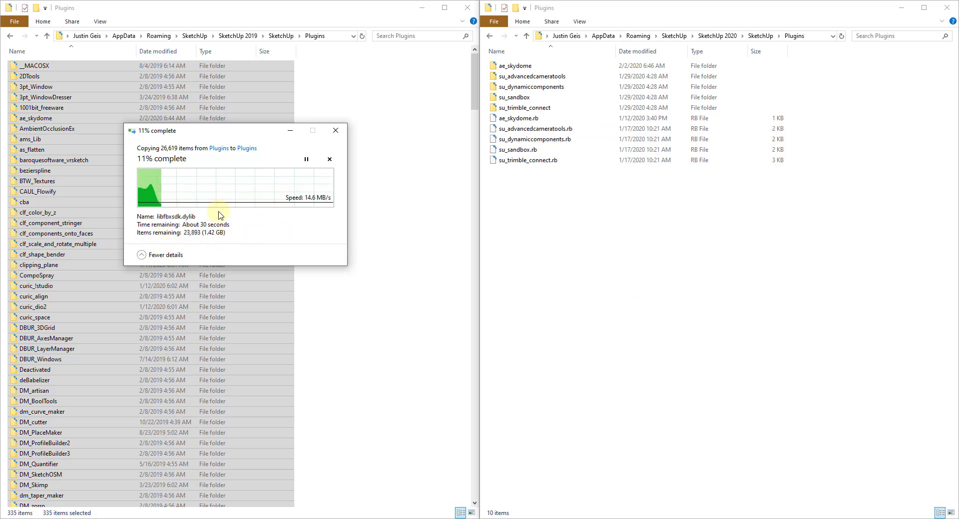
# Step: Review the 2019 Plugins list during the copy and skip the files whose names already exist in the 2020 folder
pyautogui.moveTo(218, 131); pyautogui.dragTo(458, 151)
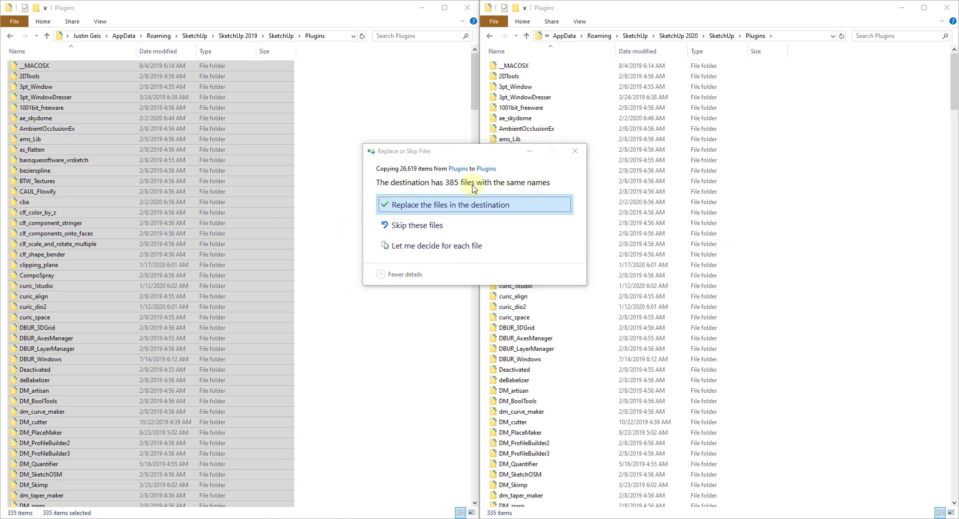
pyautogui.scroll(-5, 100, 200)
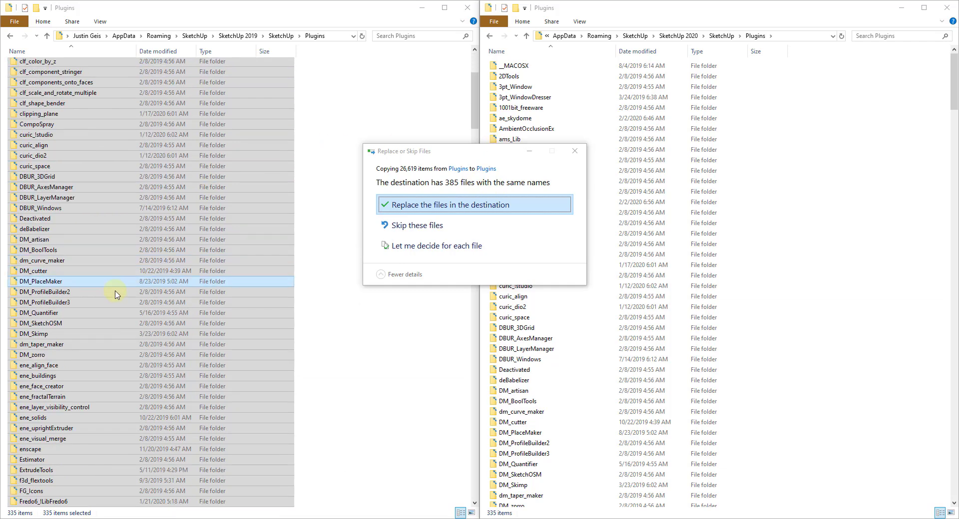
pyautogui.scroll(-14, 137, 302)
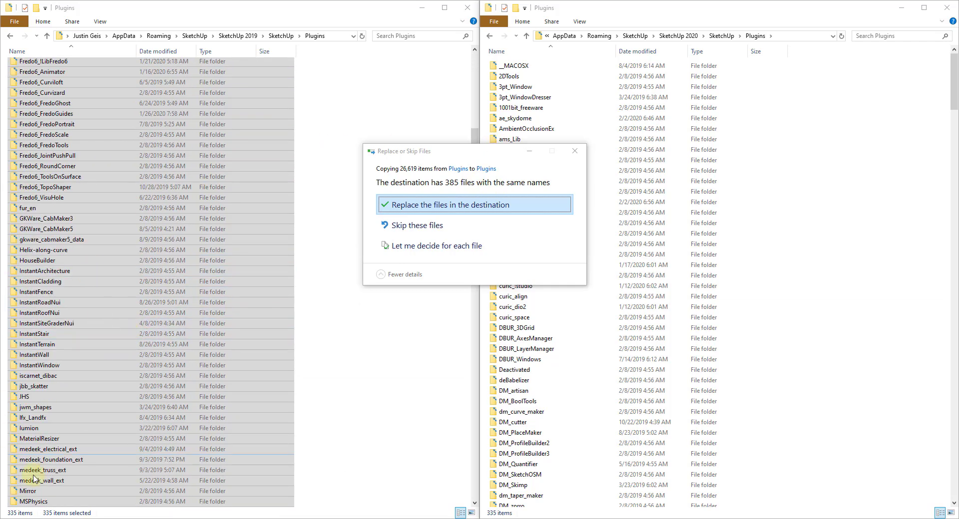
pyautogui.scroll(7, 128, 409)
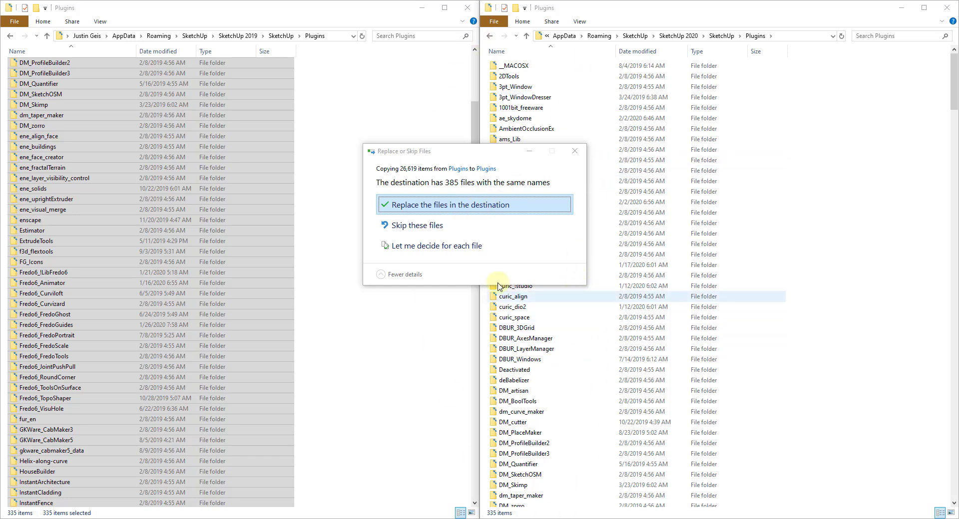
pyautogui.click(408, 230)
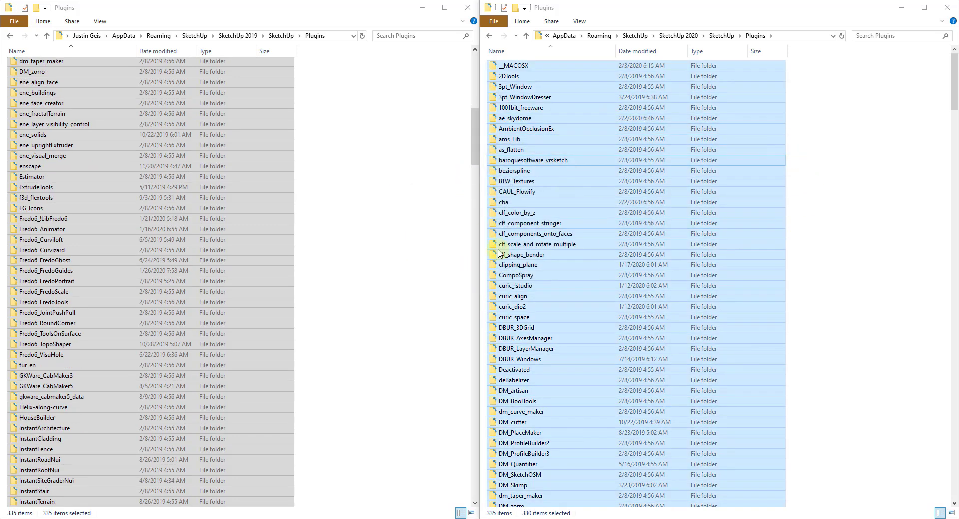
# Step: Look through the copied extension folders in the SketchUp 2020 Plugins folder
pyautogui.scroll(-8, 559, 310)
pyautogui.scroll(-20, 559, 310)
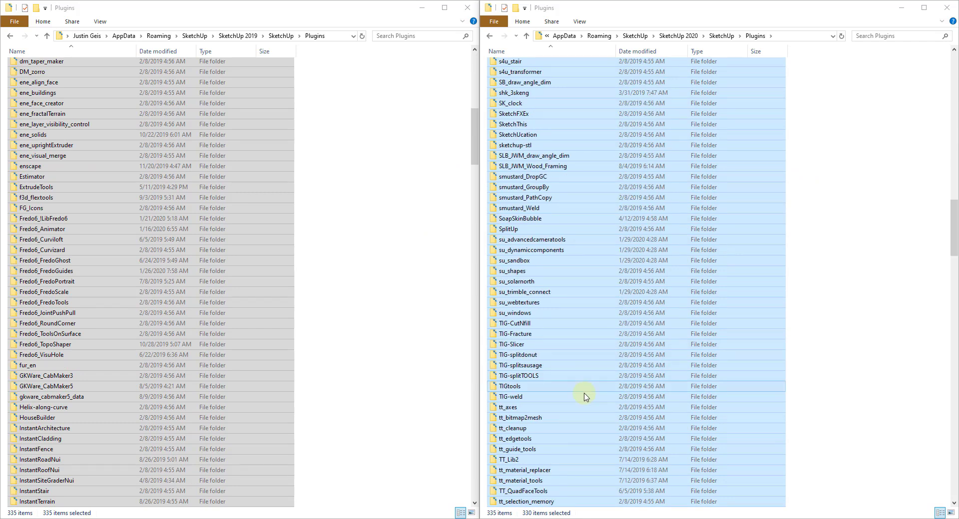
# Step: Look through the remaining folders and RB loader files to the end of the SketchUp 2020 Plugins folder, clearing the file selection
pyautogui.scroll(-13, 664, 300)
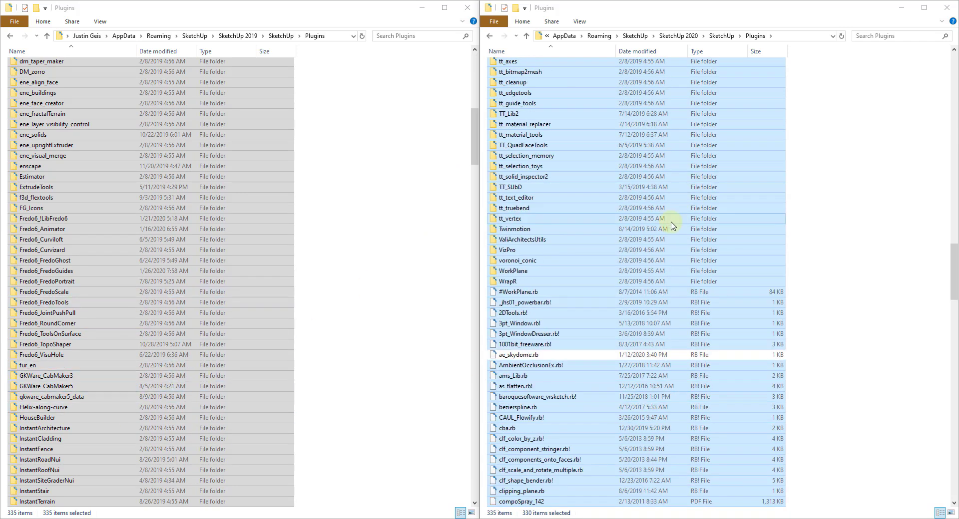
pyautogui.scroll(-15, 665, 311)
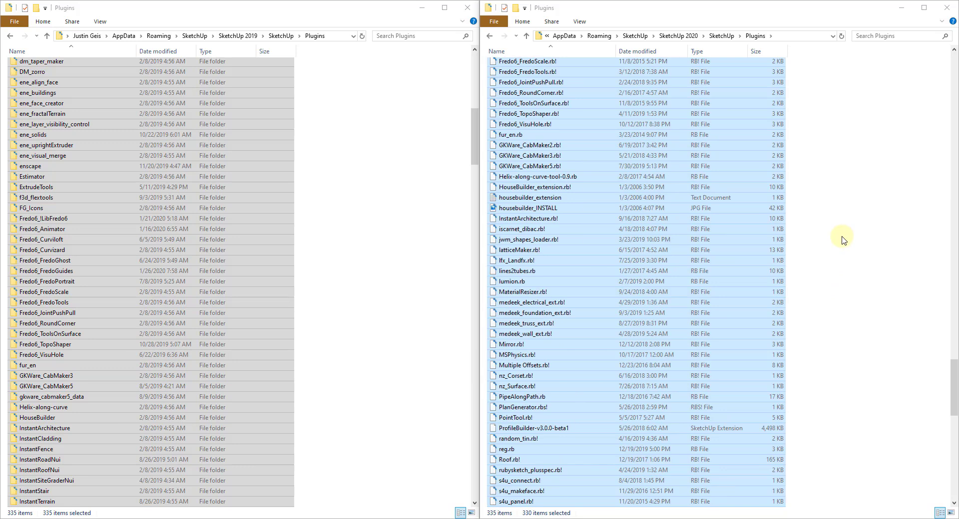
pyautogui.click(831, 252)
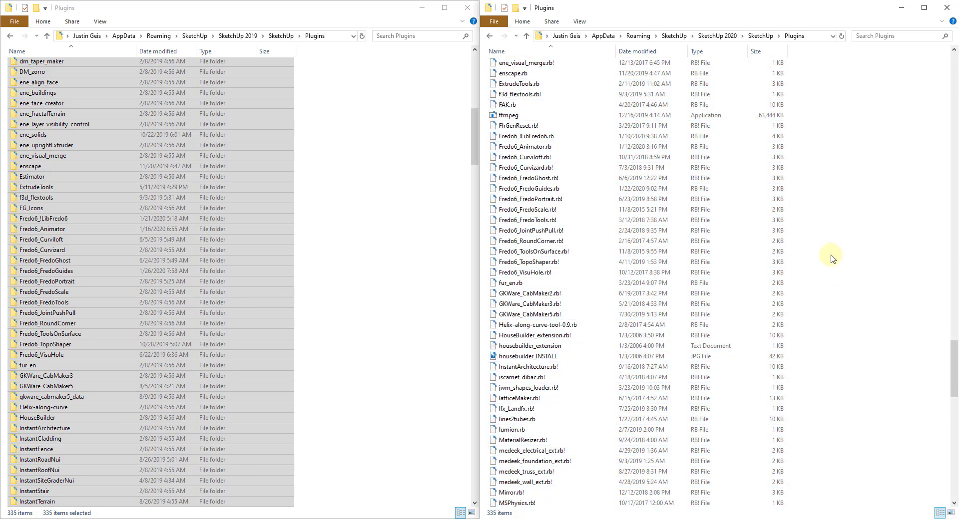
pyautogui.scroll(-11, 653, 439)
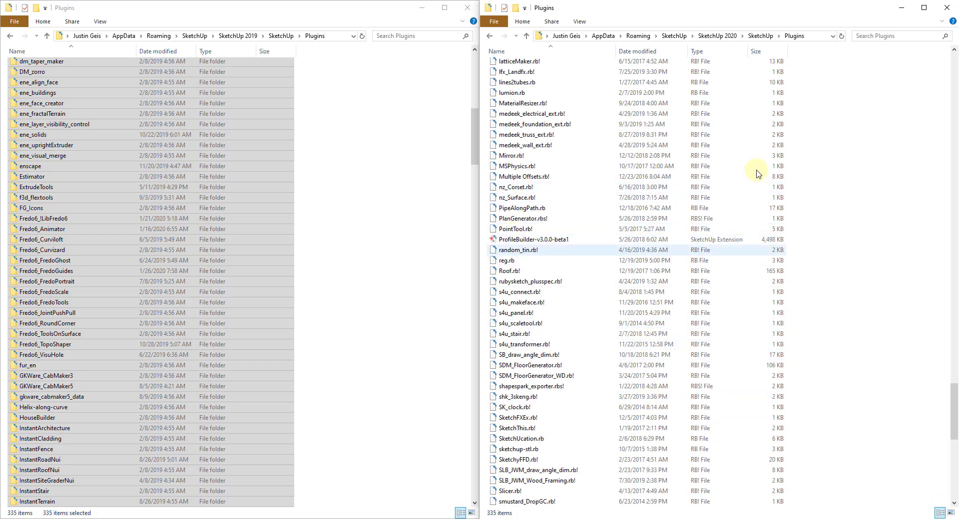
pyautogui.scroll(-14, 669, 380)
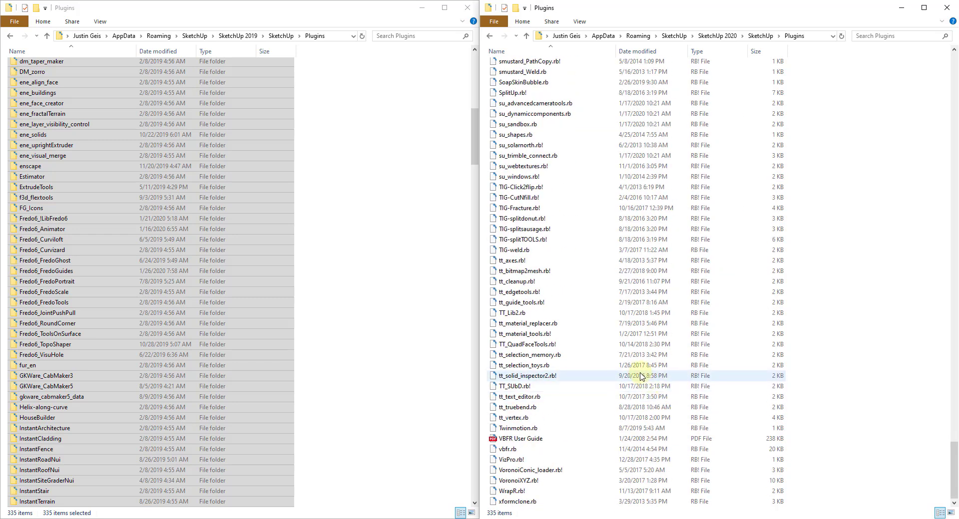
pyautogui.scroll(10, 640, 369)
pyautogui.scroll(-10, 648, 276)
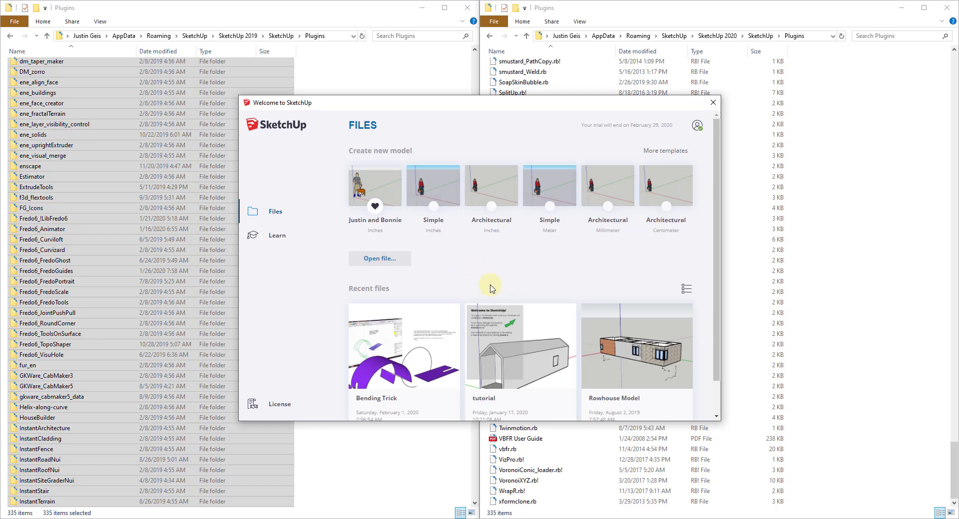
# Step: In SketchUp 2020, start a new model from the favorite inches template and dismiss the Load Errors and Check Fredo6 Plugins for Update dialogs
pyautogui.click(380, 187)
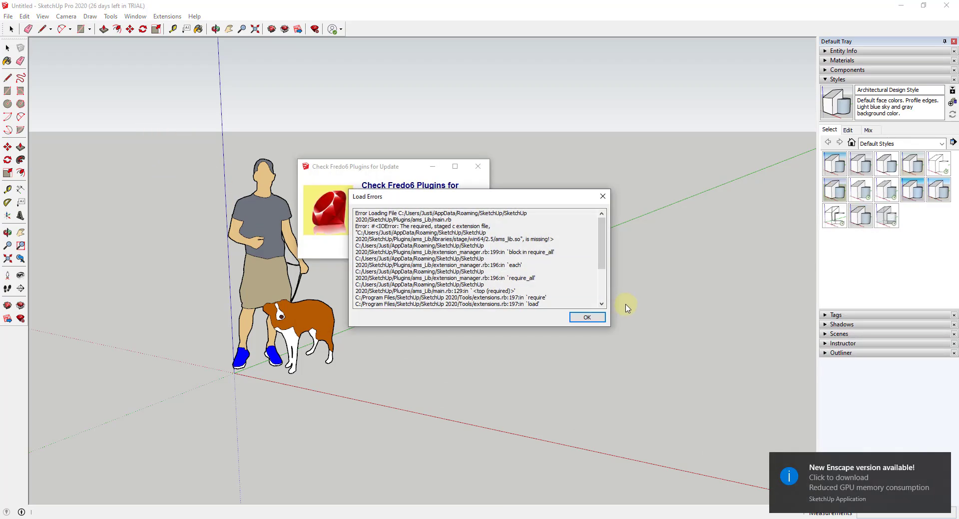
pyautogui.moveTo(522, 196); pyautogui.dragTo(682, 137)
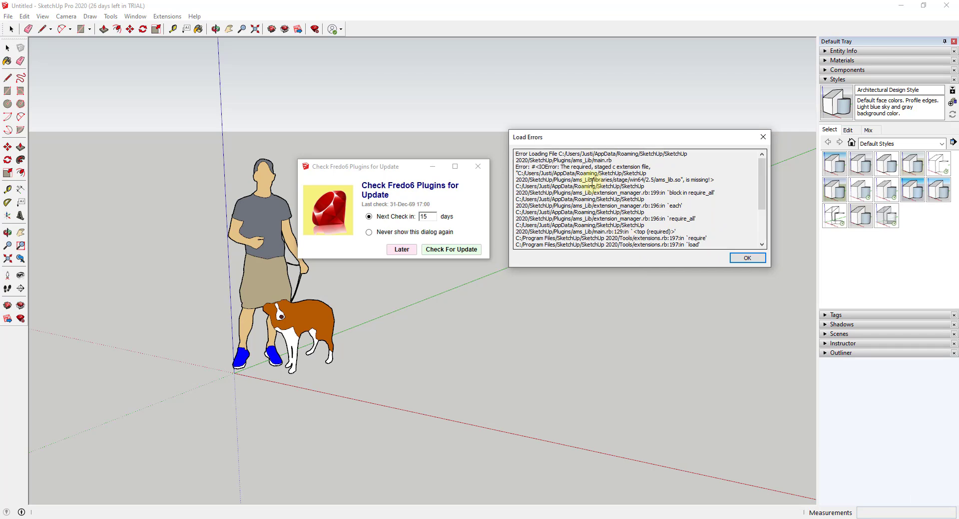
pyautogui.scroll(-3, 590, 181)
pyautogui.scroll(3, 594, 193)
pyautogui.click(734, 258)
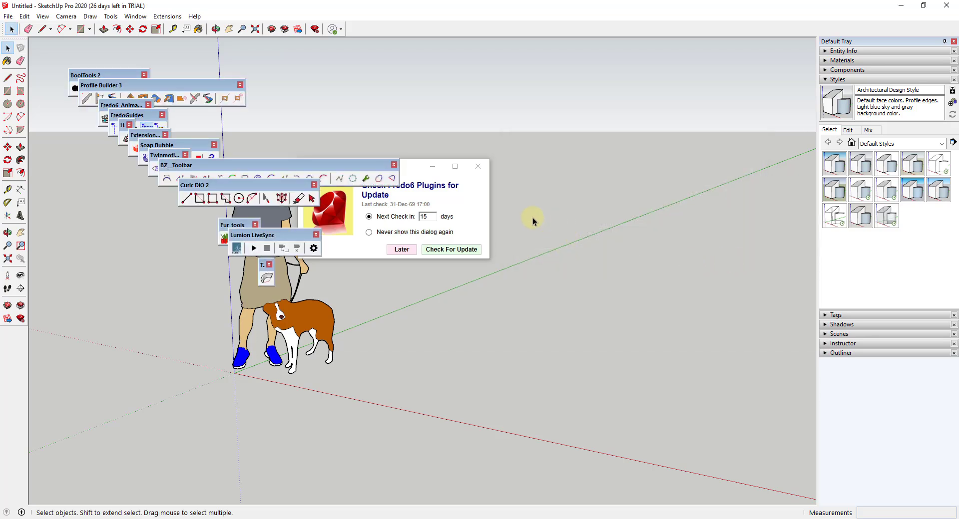
pyautogui.moveTo(421, 166)
pyautogui.mouseDown()
pyautogui.moveTo(672, 141)
pyautogui.moveTo(612, 96)
pyautogui.mouseUp()
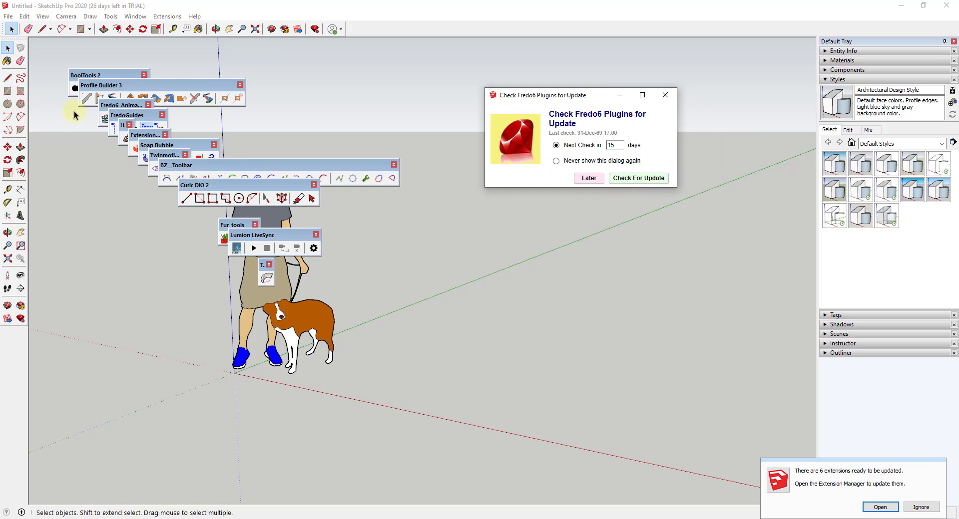
pyautogui.click(667, 98)
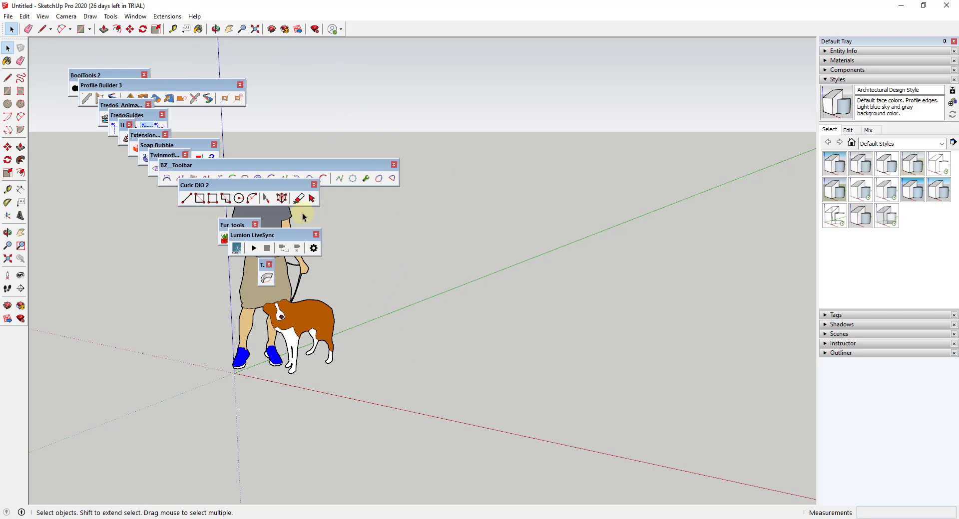
# Step: Open the Extension Manager, review which transferred extensions are listed and enabled, and close it
pyautogui.click(134, 17)
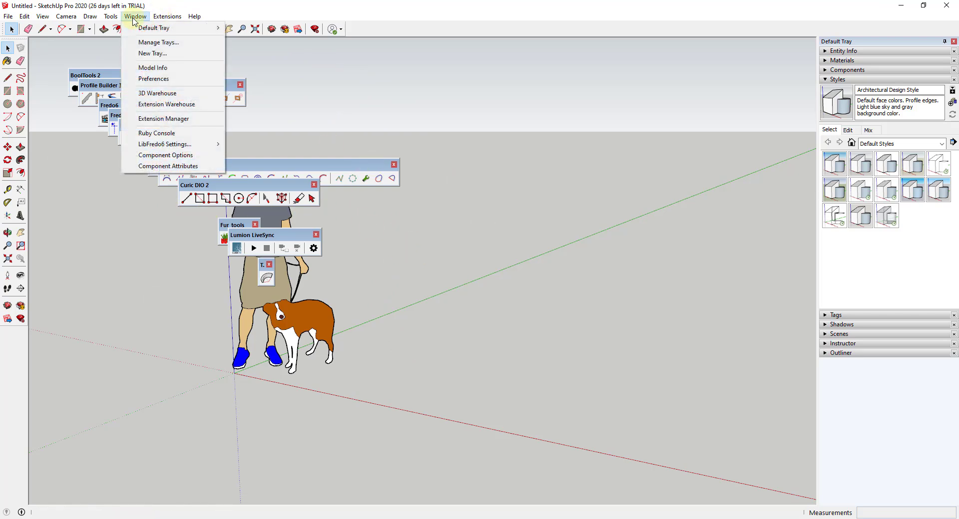
pyautogui.click(163, 118)
pyautogui.scroll(-10, 447, 235)
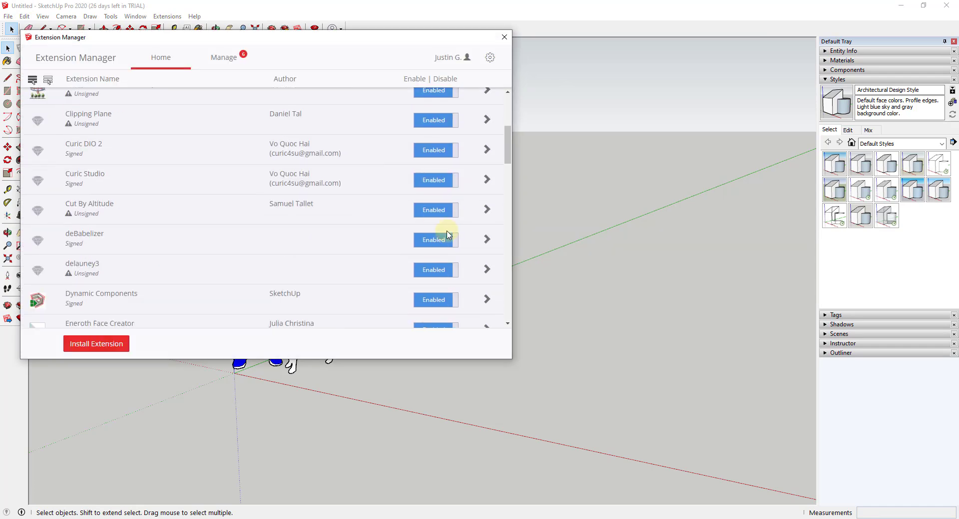
pyautogui.scroll(-10, 448, 233)
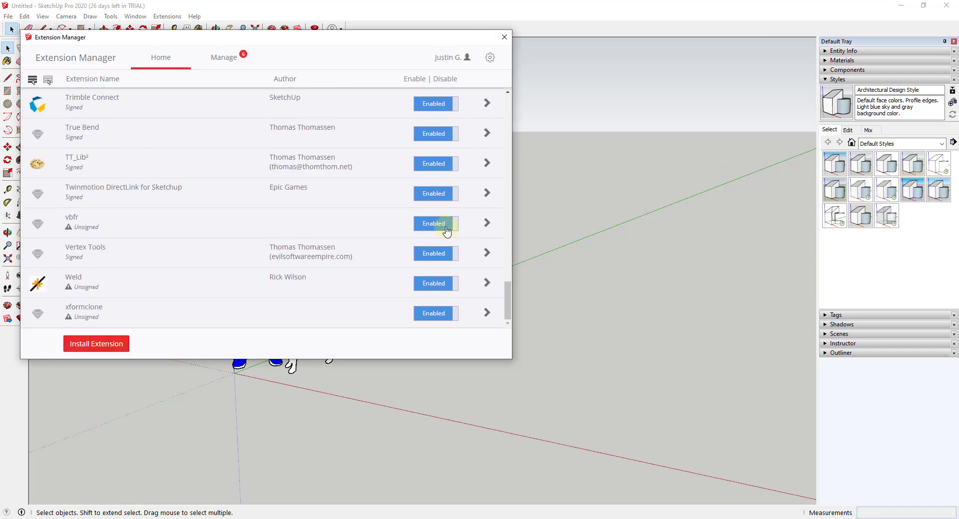
pyautogui.scroll(5, 448, 234)
pyautogui.scroll(15, 337, 211)
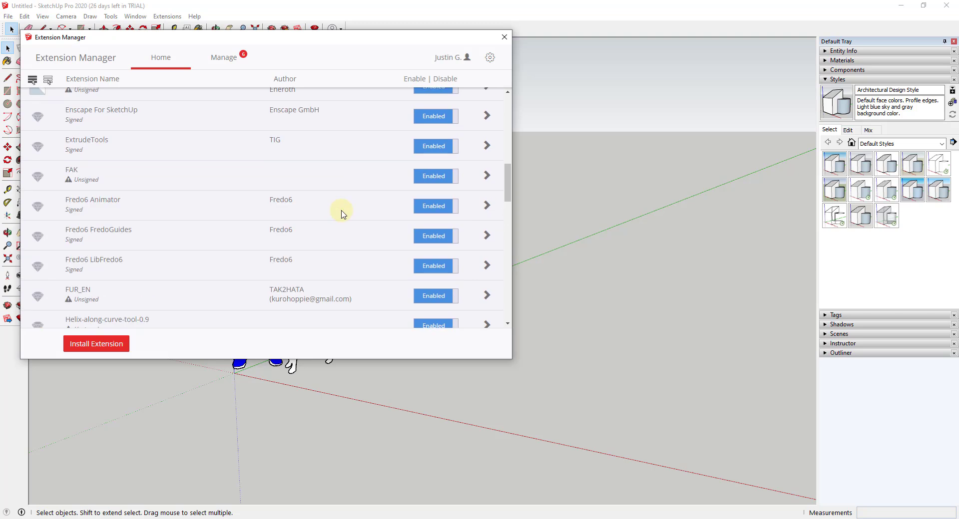
pyautogui.scroll(-20, 341, 204)
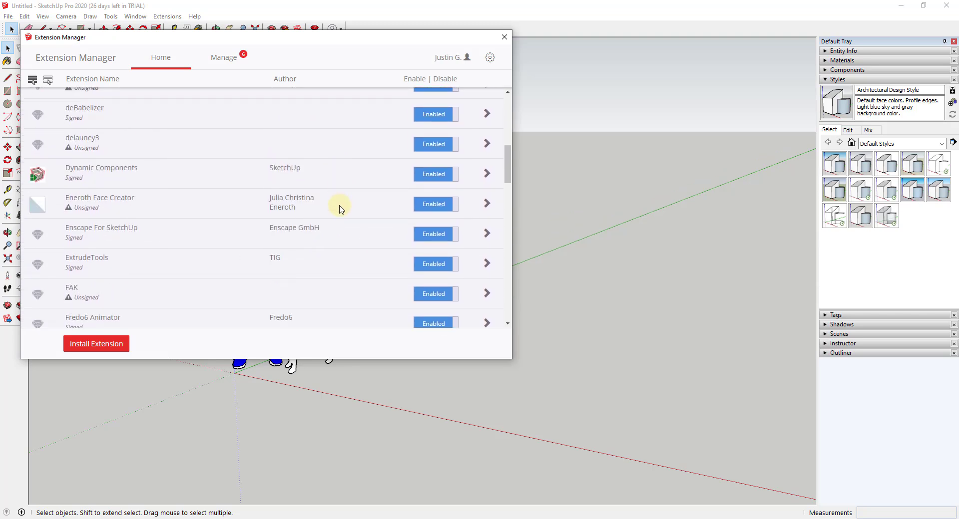
pyautogui.click(503, 37)
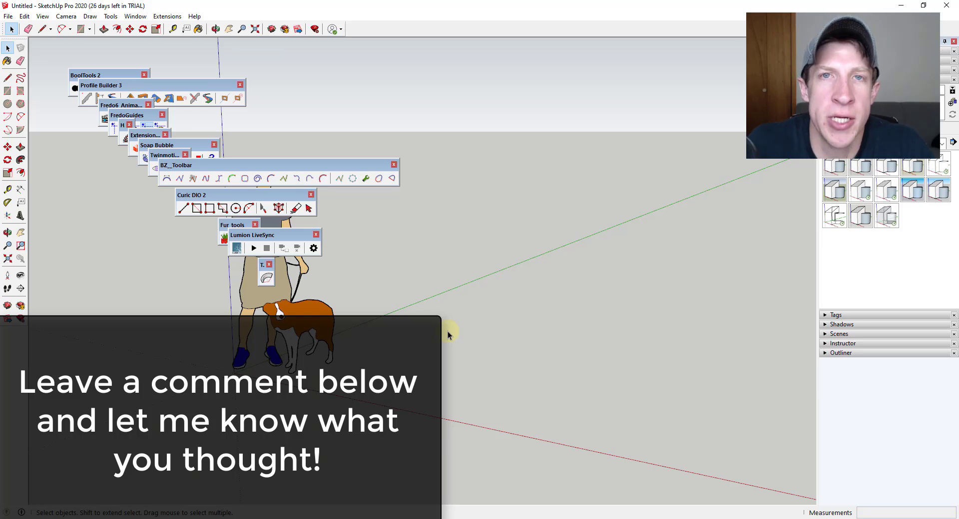